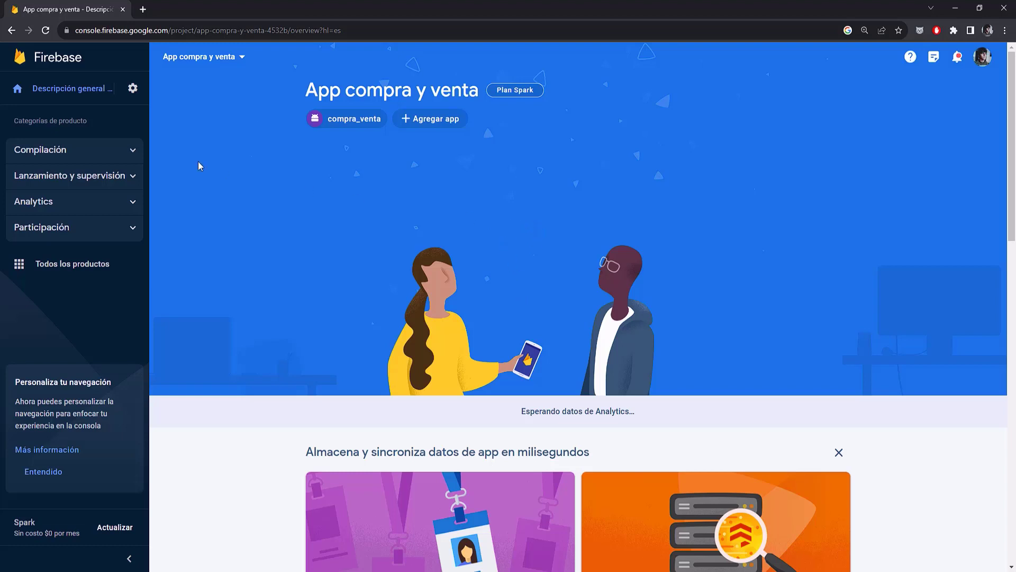
Open the project's Authentication product and start its setup to reach the sign-in providers
click(134, 153)
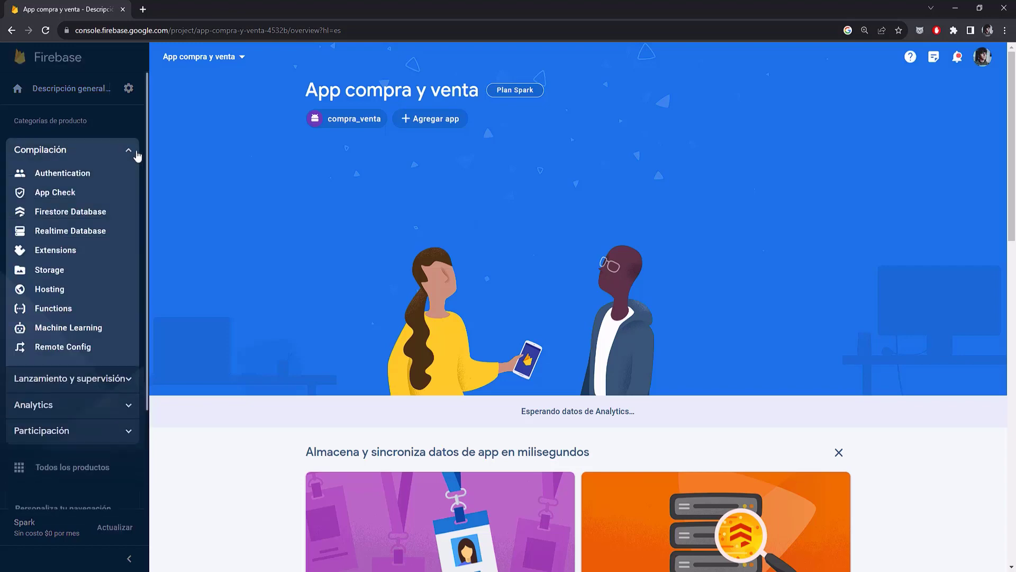
click(90, 178)
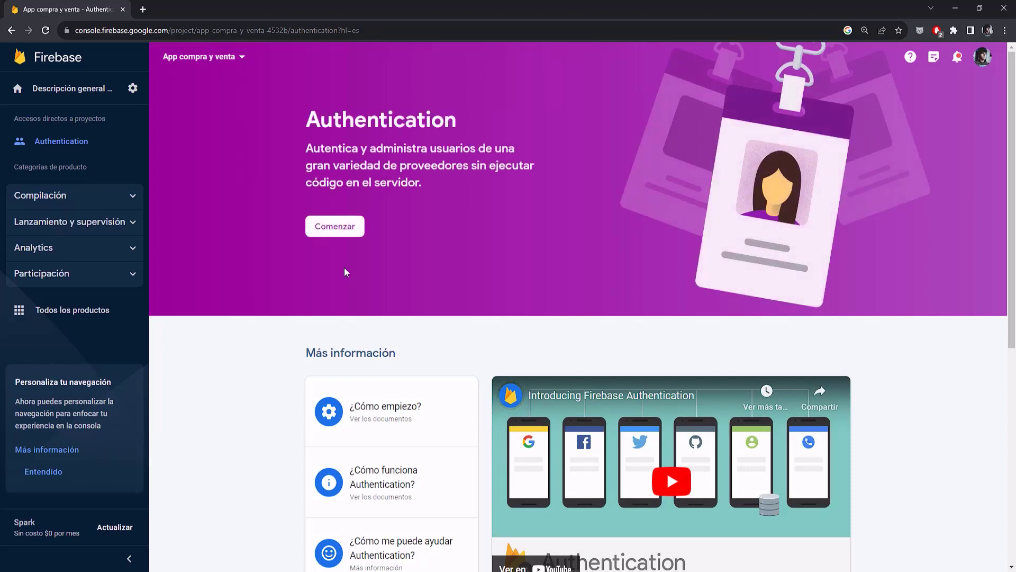
click(349, 239)
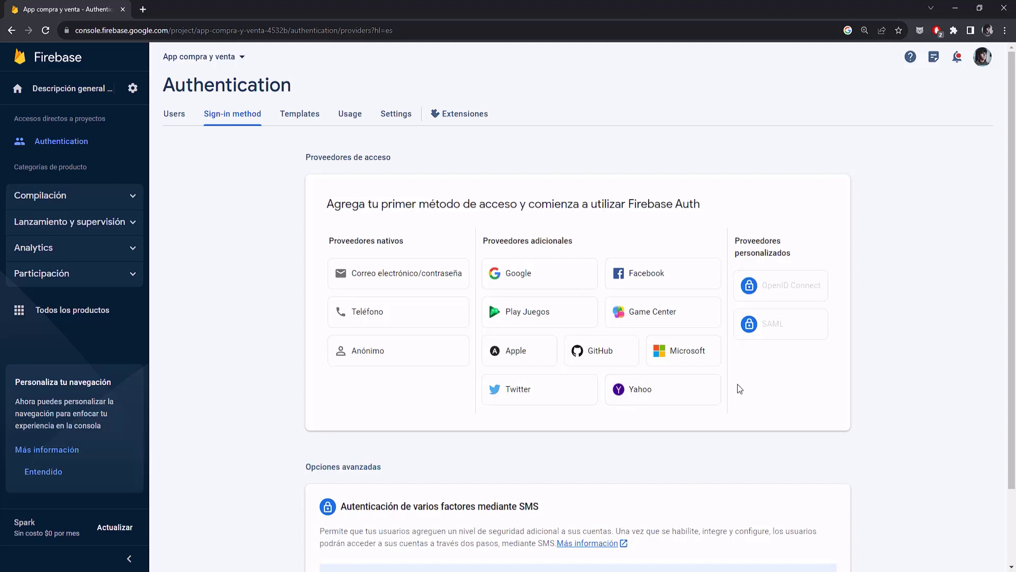
mouse_move(777, 283)
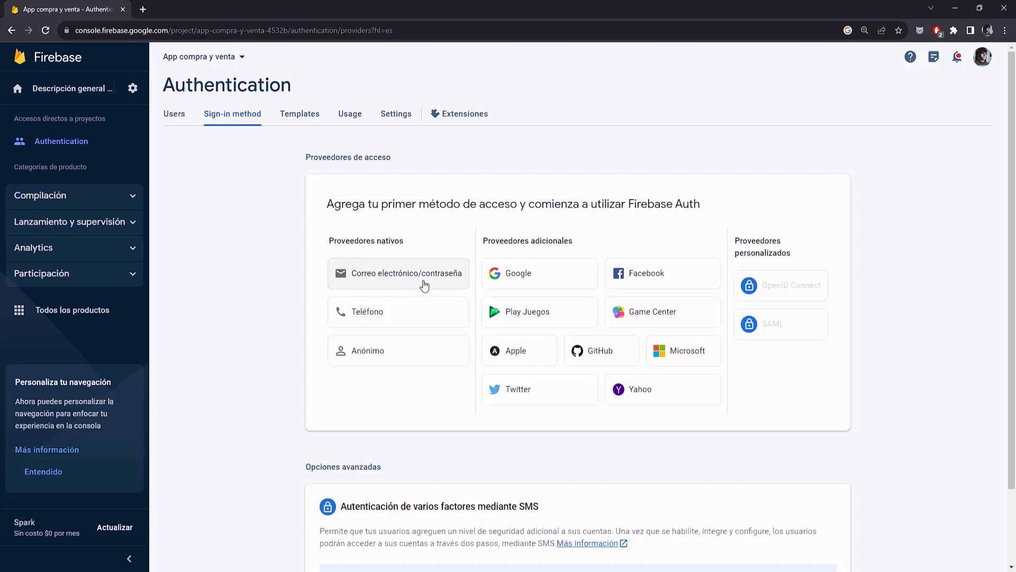
Enable the Correo electrónico/contraseña sign-in provider along with passwordless email link access, and save it
click(419, 279)
click(684, 236)
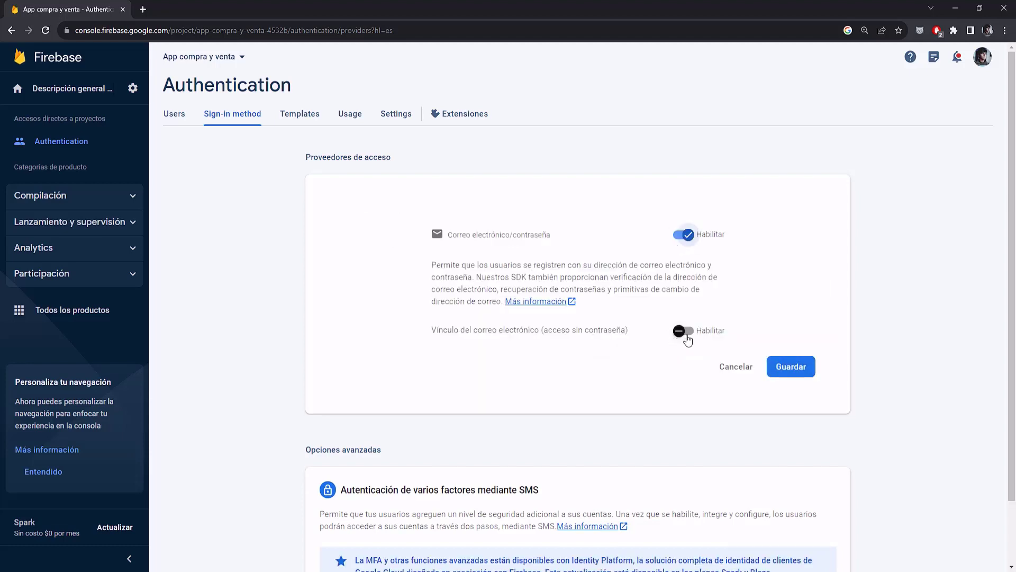
click(684, 332)
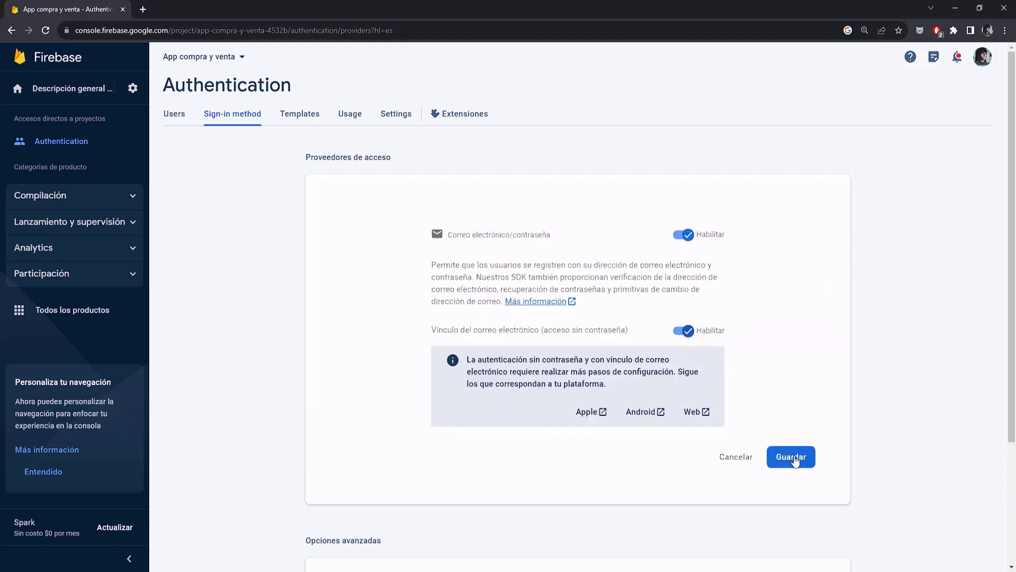
click(794, 458)
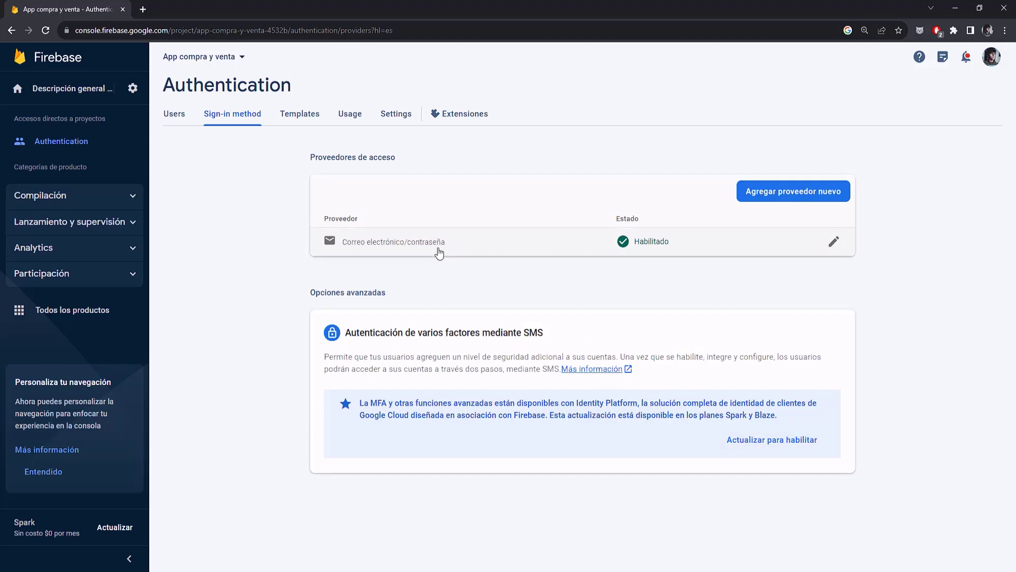
Add Google as an enabled sign-in provider with the account's support email, save it, and dismiss the configuration file notice
click(790, 192)
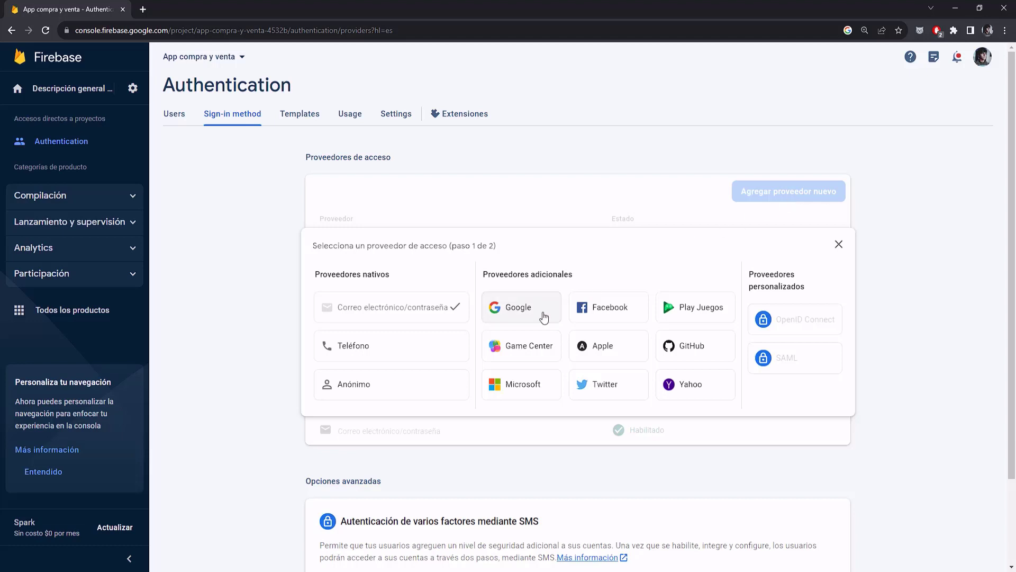
click(544, 317)
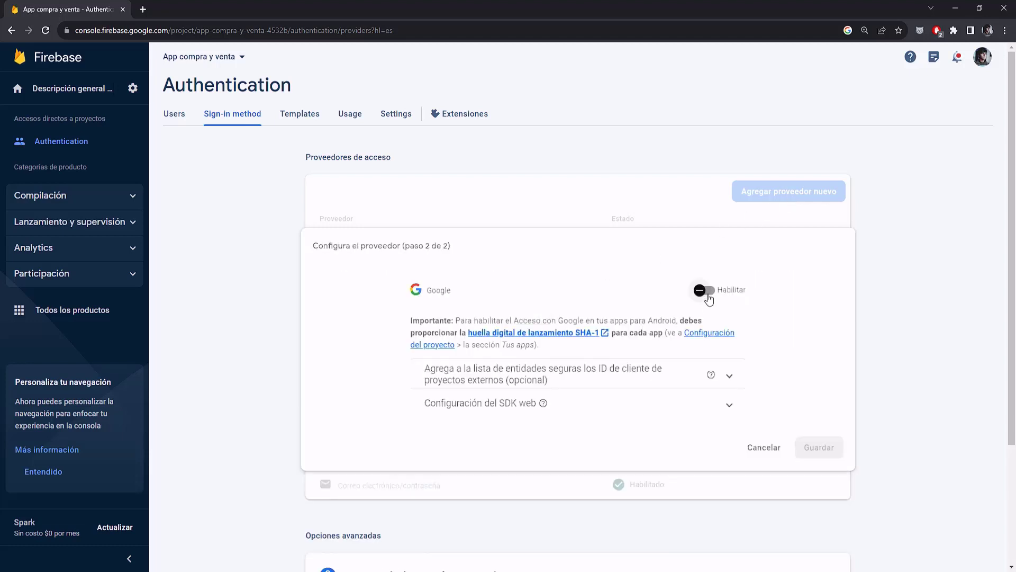
click(706, 291)
scroll(504, 372, down, 2)
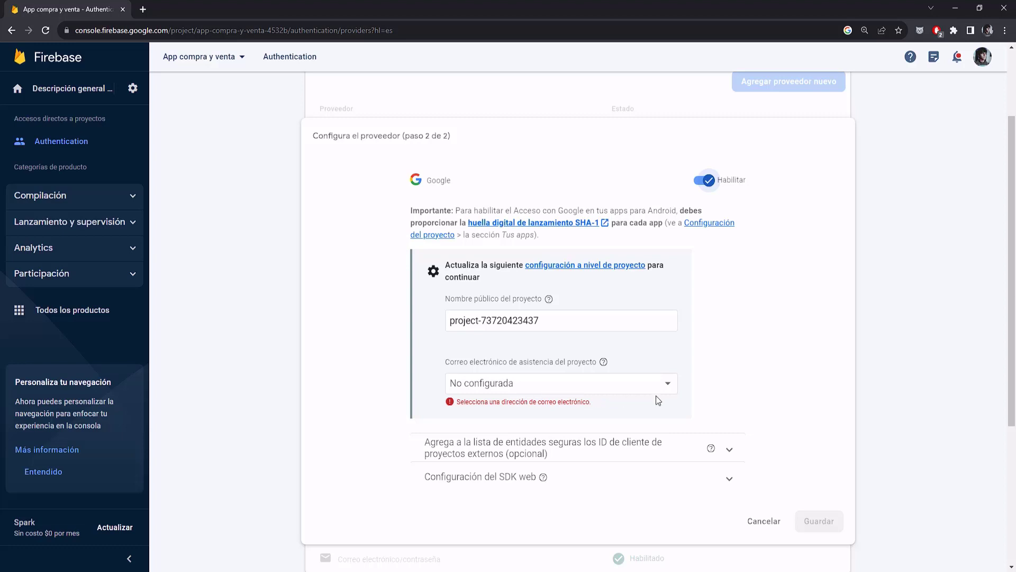
click(669, 388)
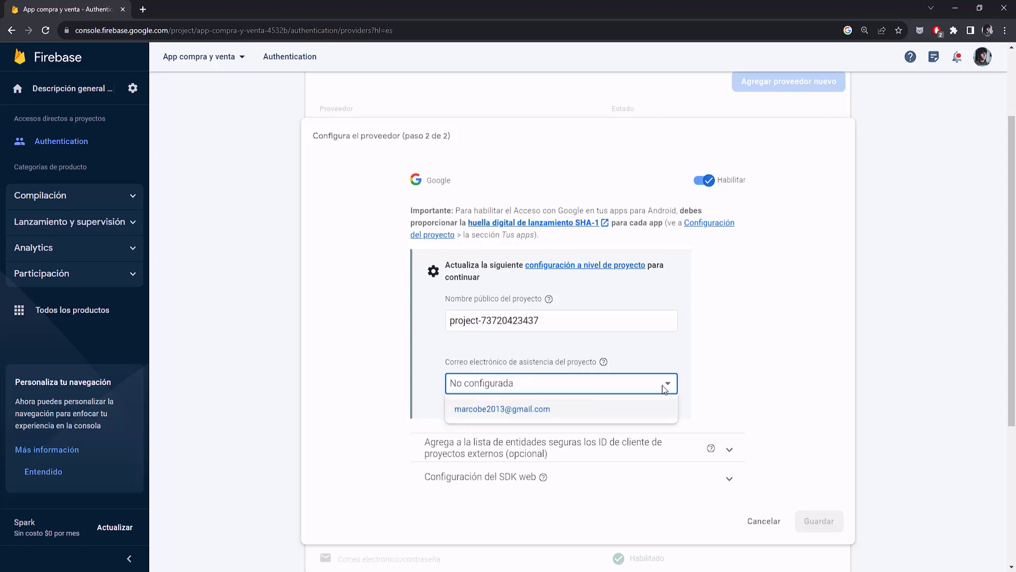
click(555, 416)
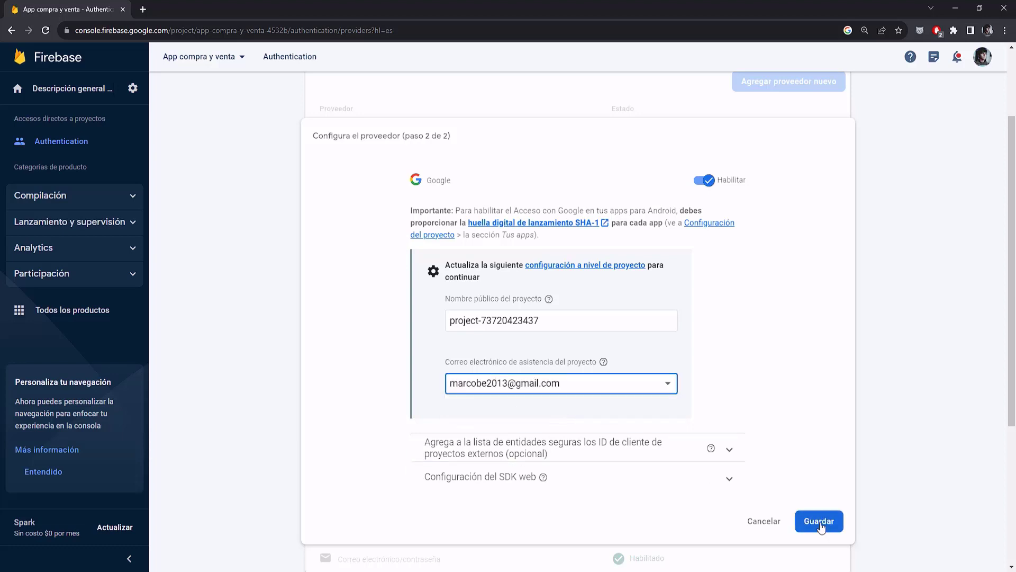
click(820, 524)
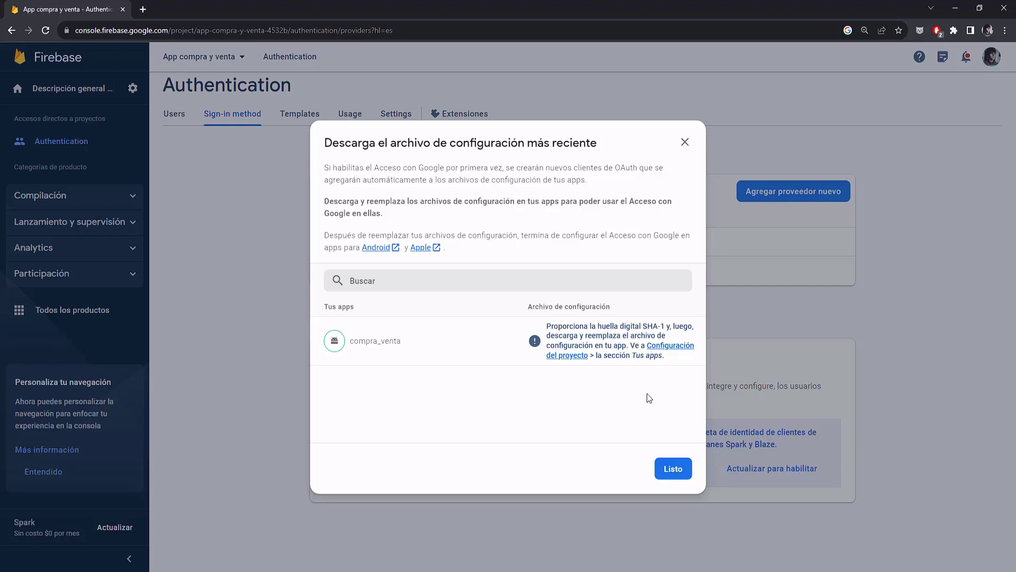
click(672, 473)
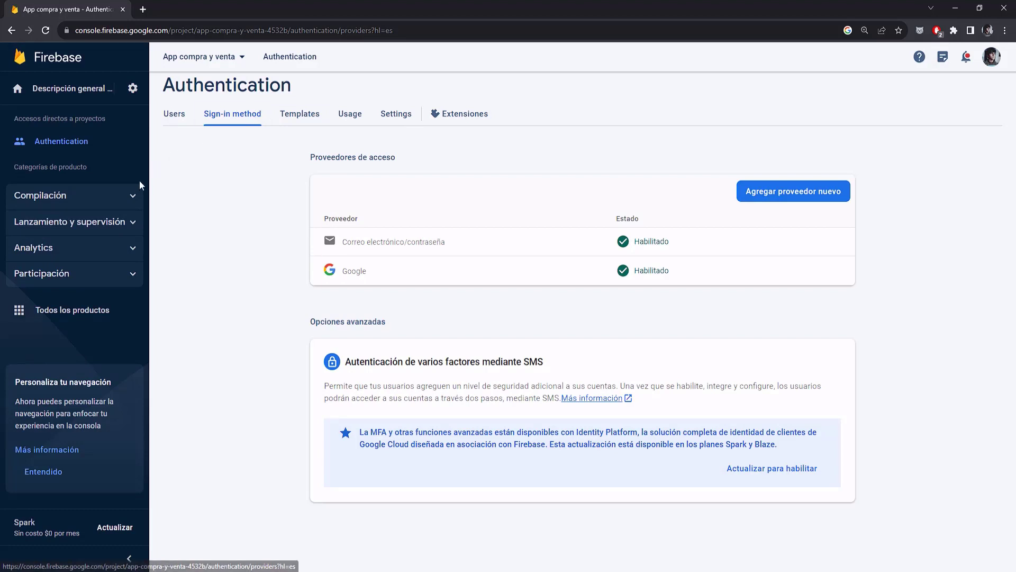
Create a Realtime Database located in Estados Unidos (us-central1) with security rules starting in test mode
click(135, 197)
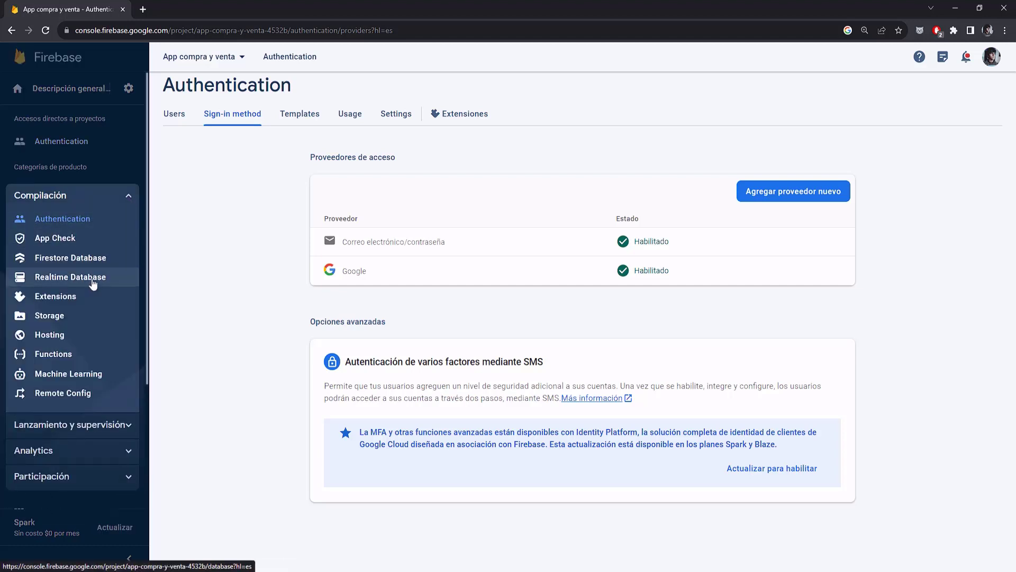
click(92, 282)
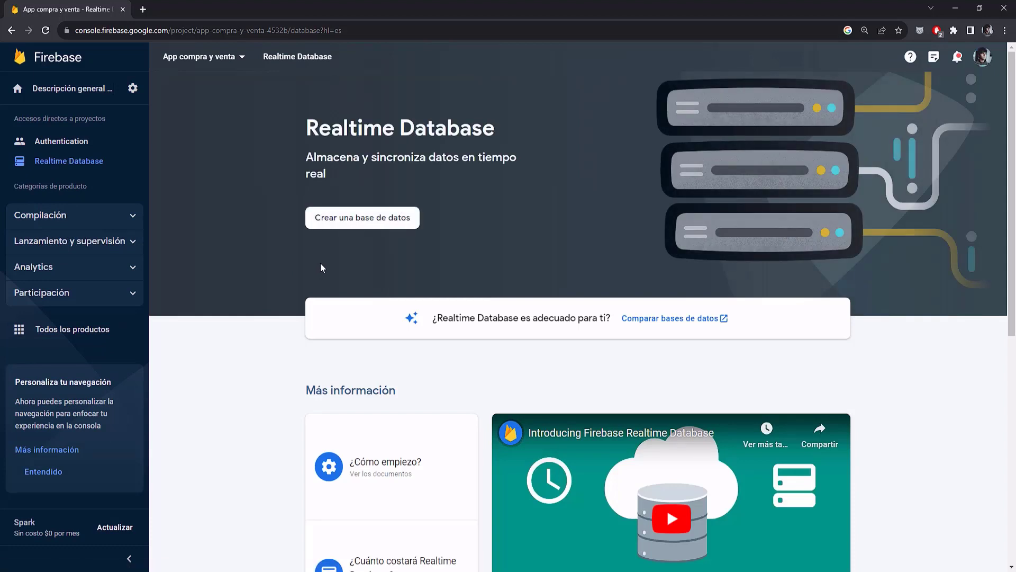
click(370, 227)
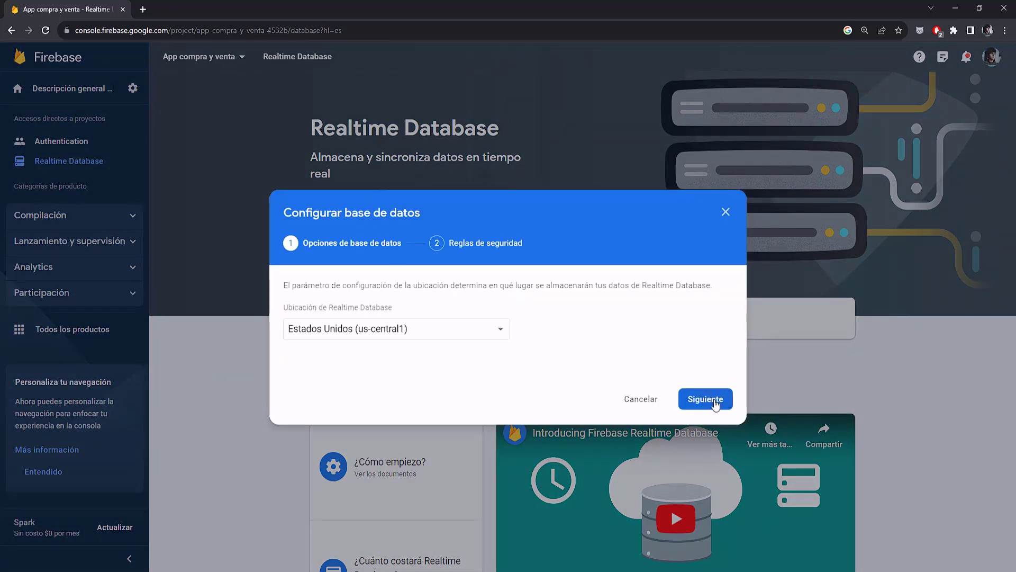
click(710, 401)
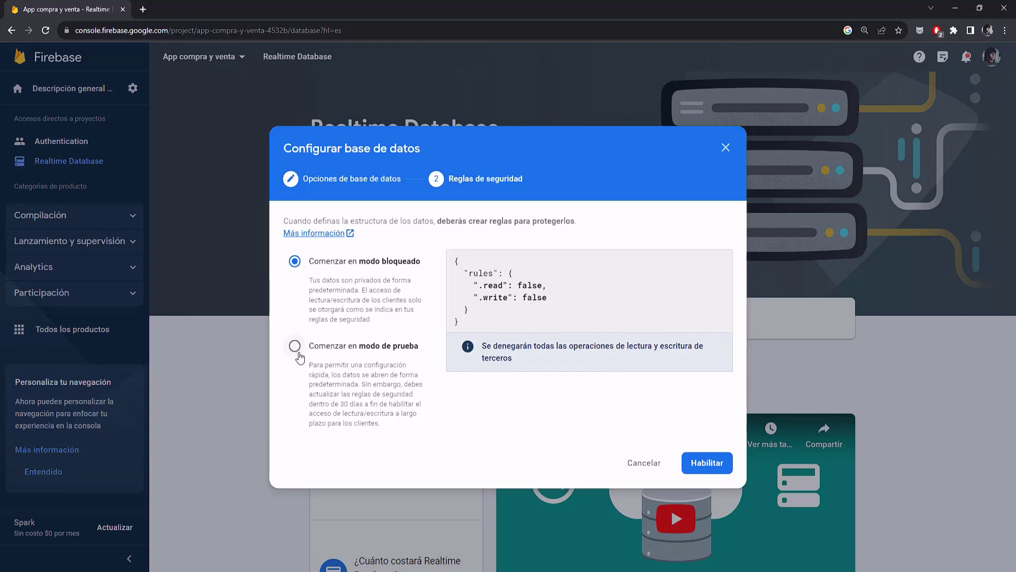
click(295, 349)
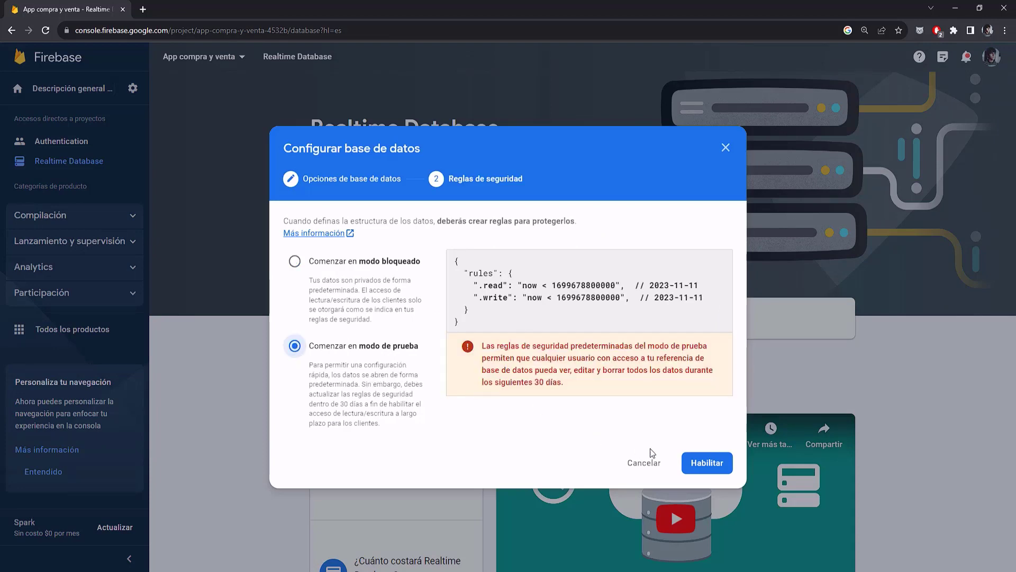
click(707, 463)
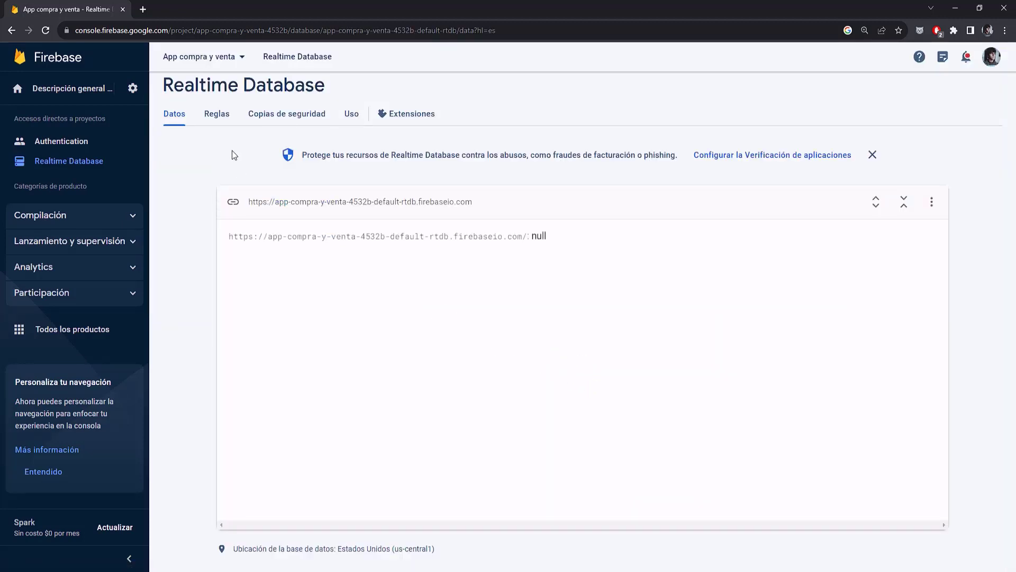
Examine the Realtime Database rules, comparing the expiry dates of read and write access with today's date
click(212, 118)
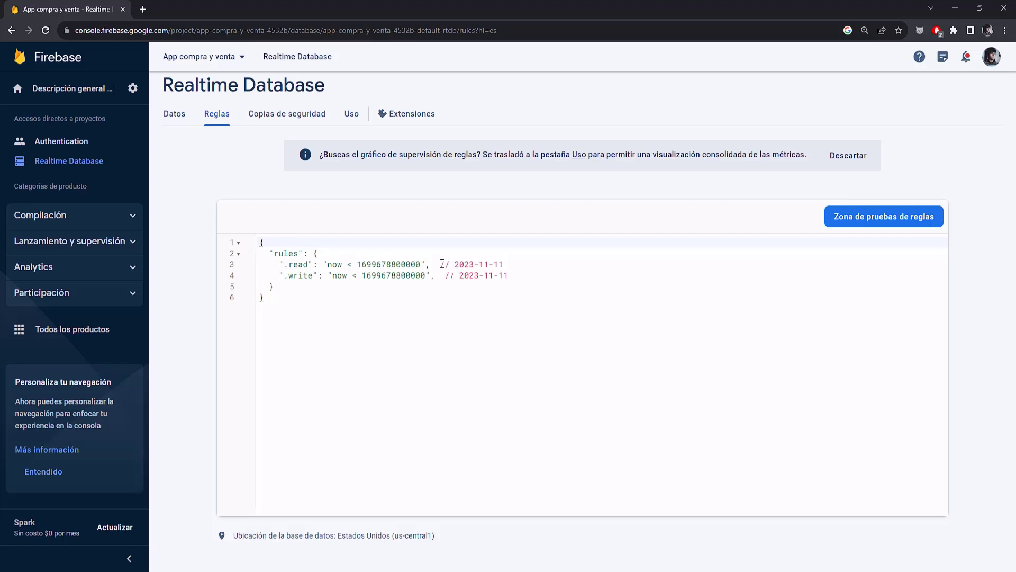
click(454, 264)
drag(467, 267, 508, 268)
click(506, 268)
drag(427, 264, 285, 275)
click(919, 551)
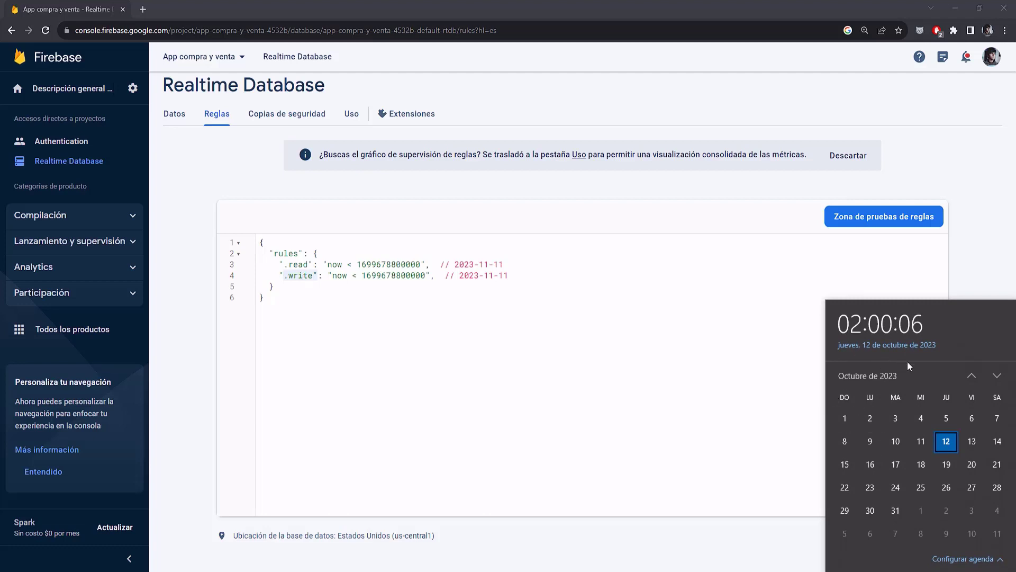
click(591, 334)
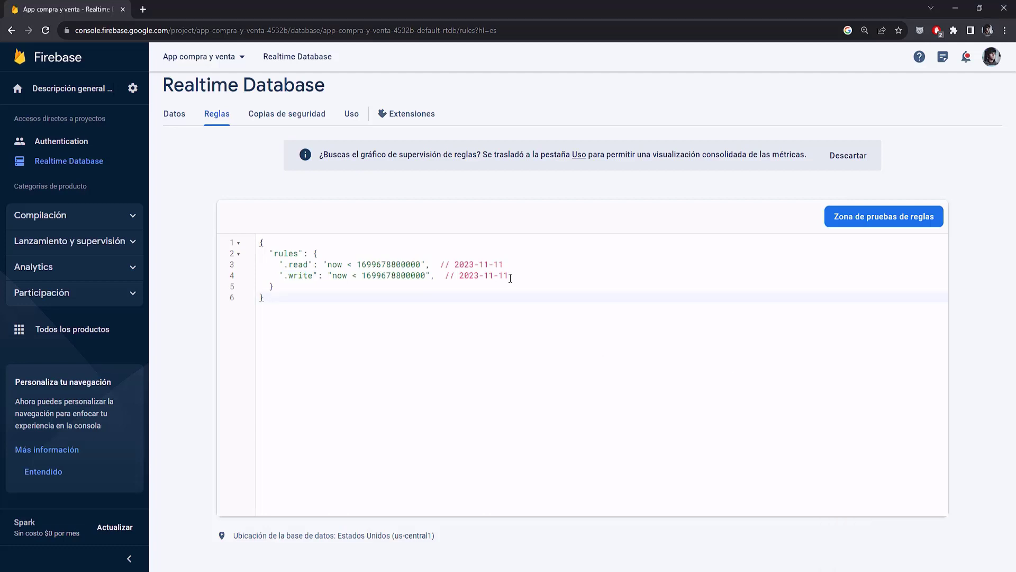
click(459, 276)
click(301, 264)
Replace the time-limited conditions of the ".read" and ".write" rules with true
drag(424, 264, 323, 263)
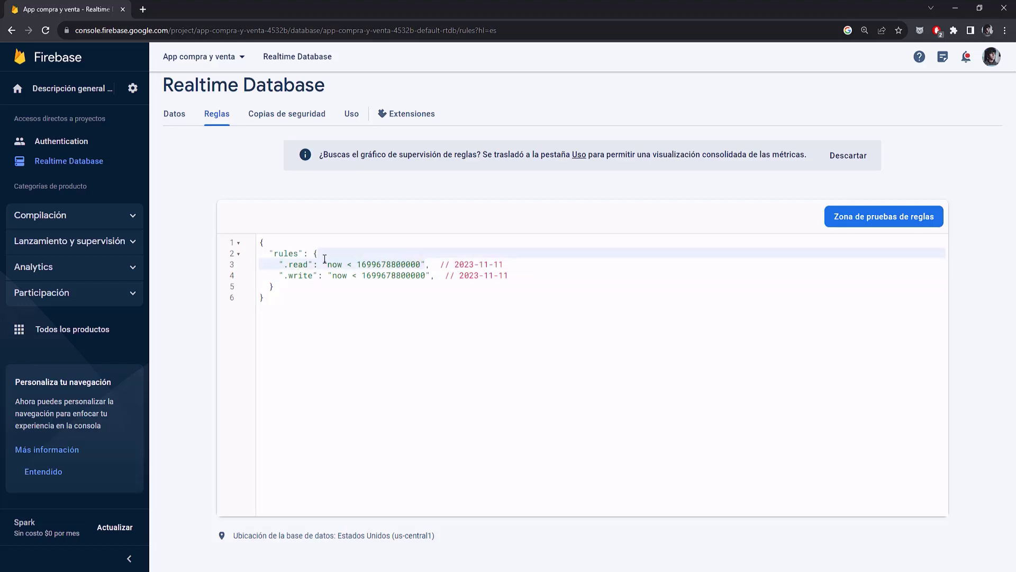
key(BackSpace)
text(tr)
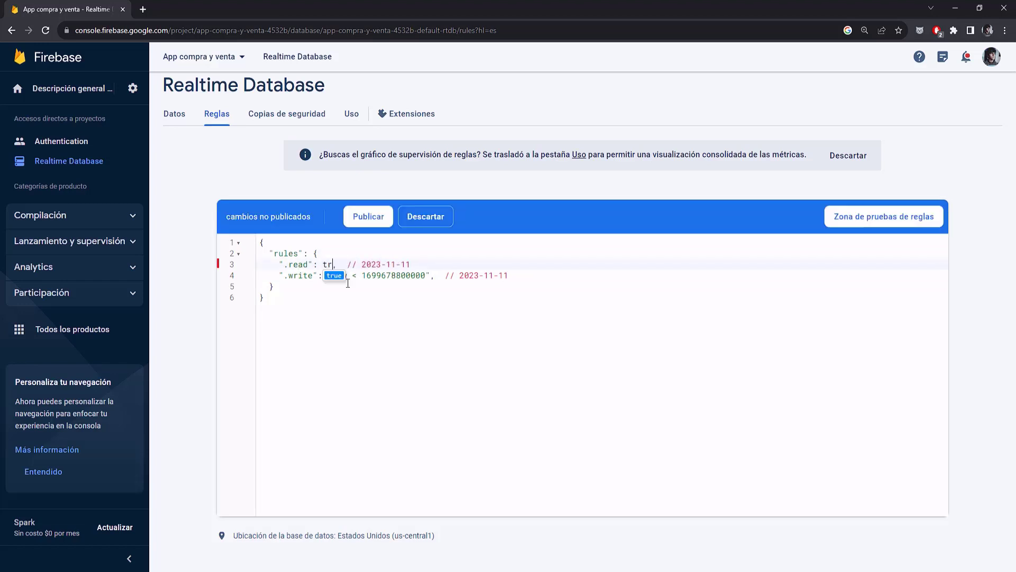
text(ue)
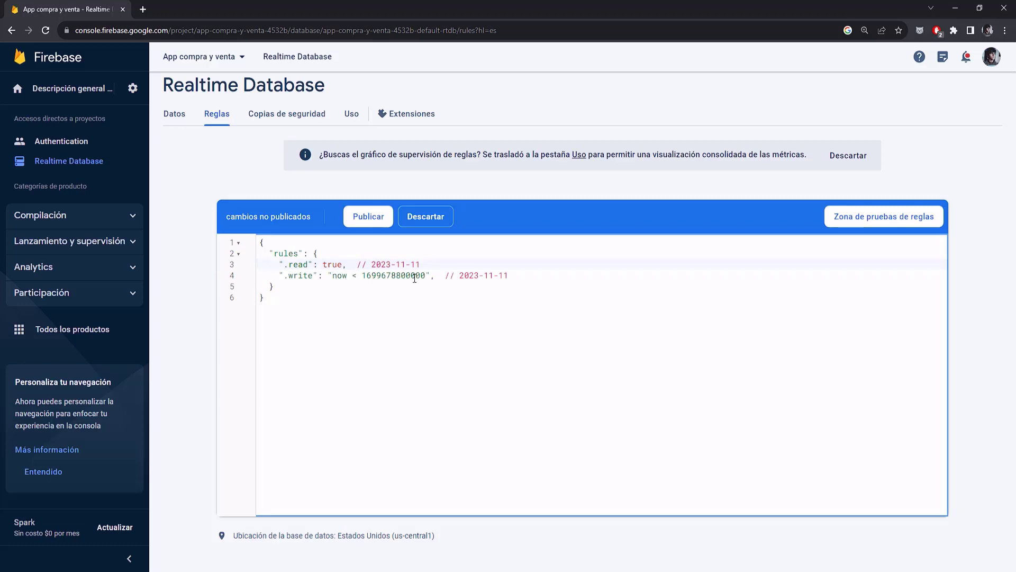
drag(429, 276, 326, 275)
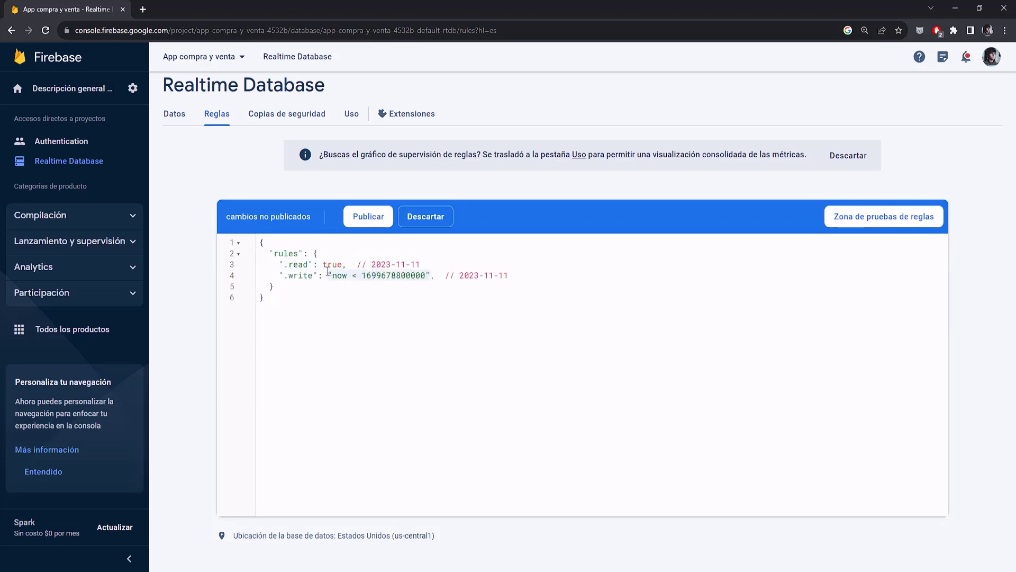
text(true)
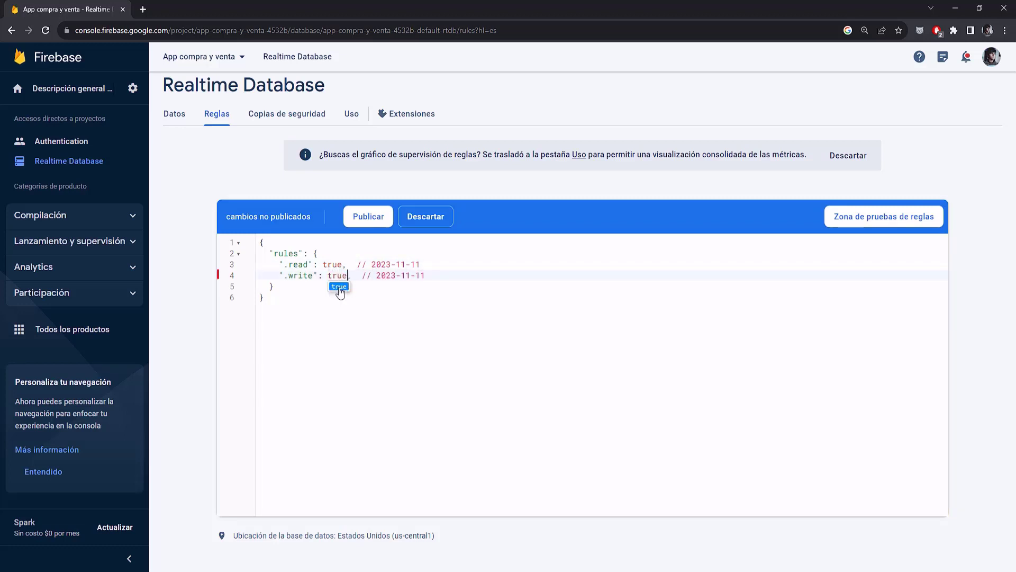
Remove the trailing comma after the ".write" rule and delete the date comments from both rules
key(Right)
key(BackSpace)
drag(423, 271, 357, 275)
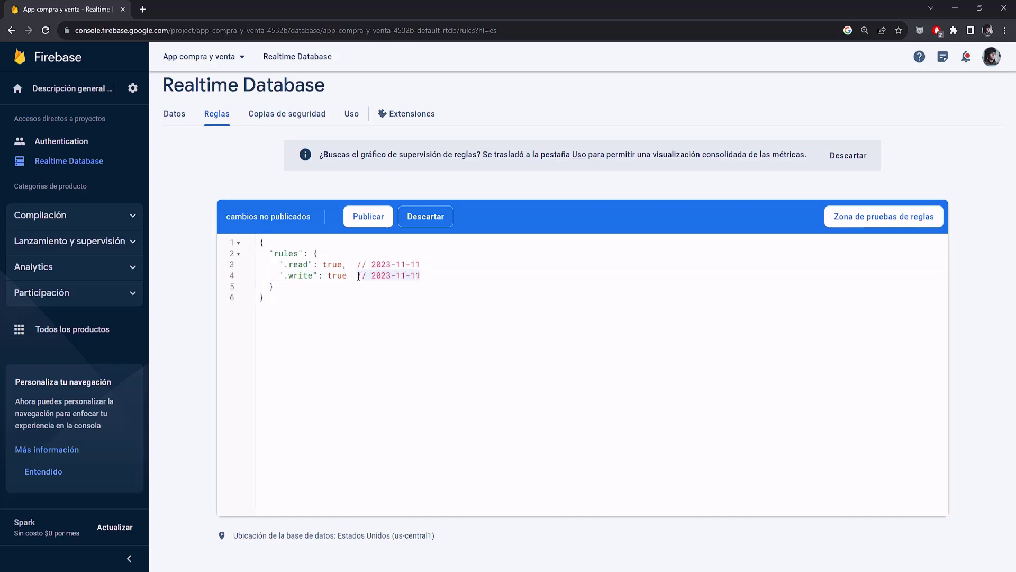
key(BackSpace)
drag(421, 265, 354, 266)
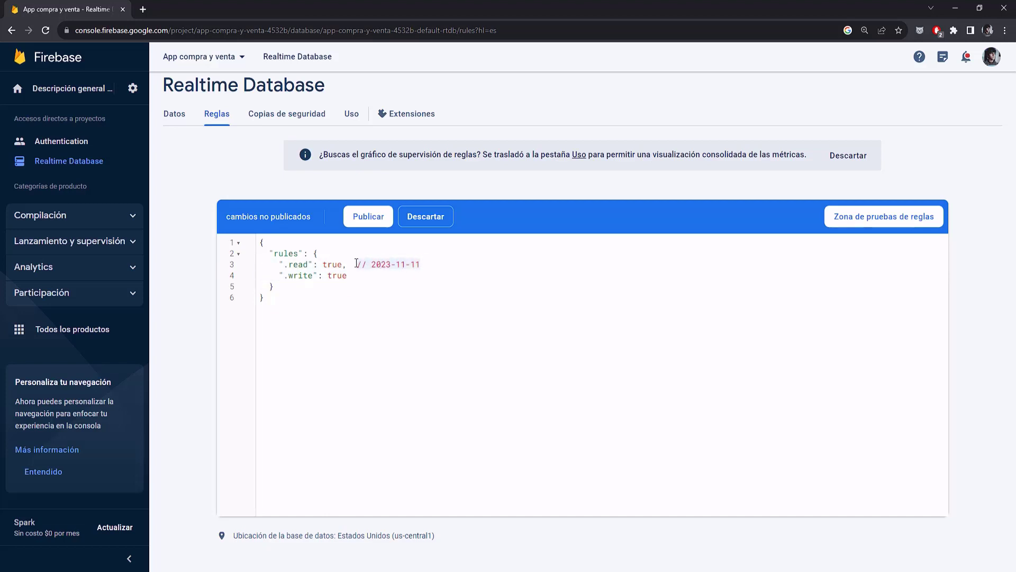
key(BackSpace)
Publish the edited Realtime Database rules
key(ctrl+plus)
key(ctrl+plus)
key(ctrl+plus)
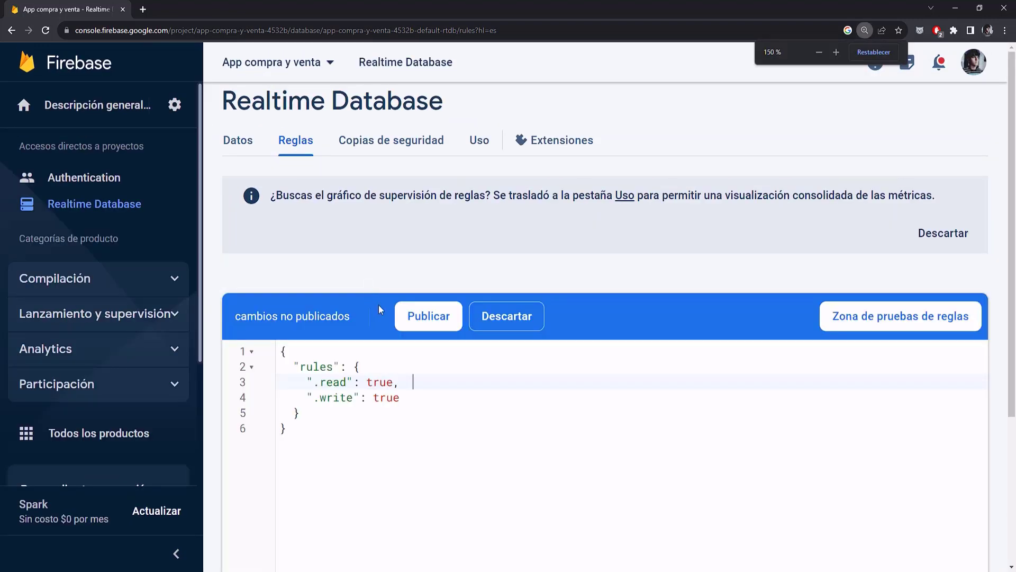
key(ctrl+minus)
click(374, 241)
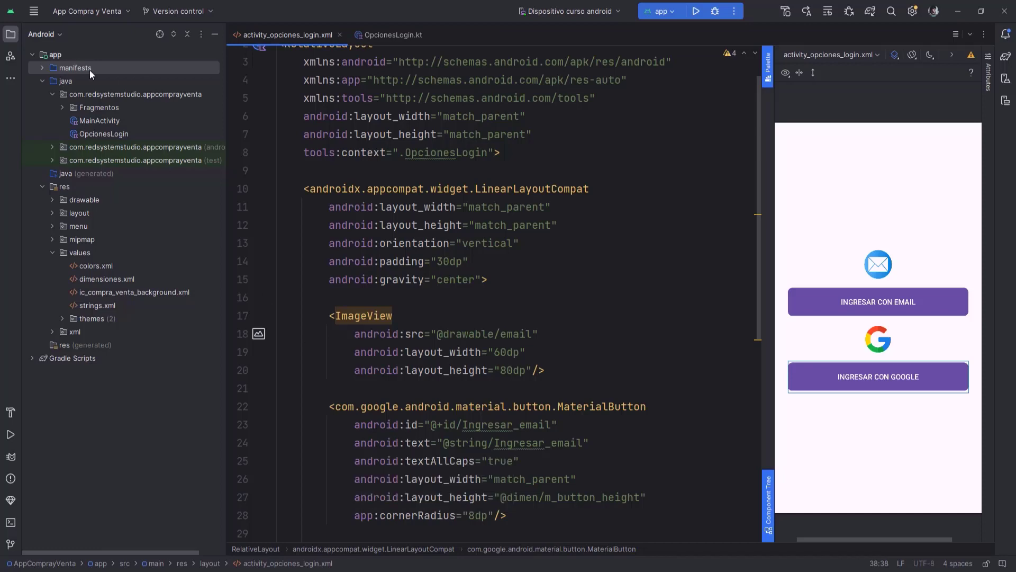
In Android Studio, add a uses-permission entry for android.permission.INTERNET above the application element in AndroidManifest.xml
double_click(97, 66)
scroll(473, 144, up, 1)
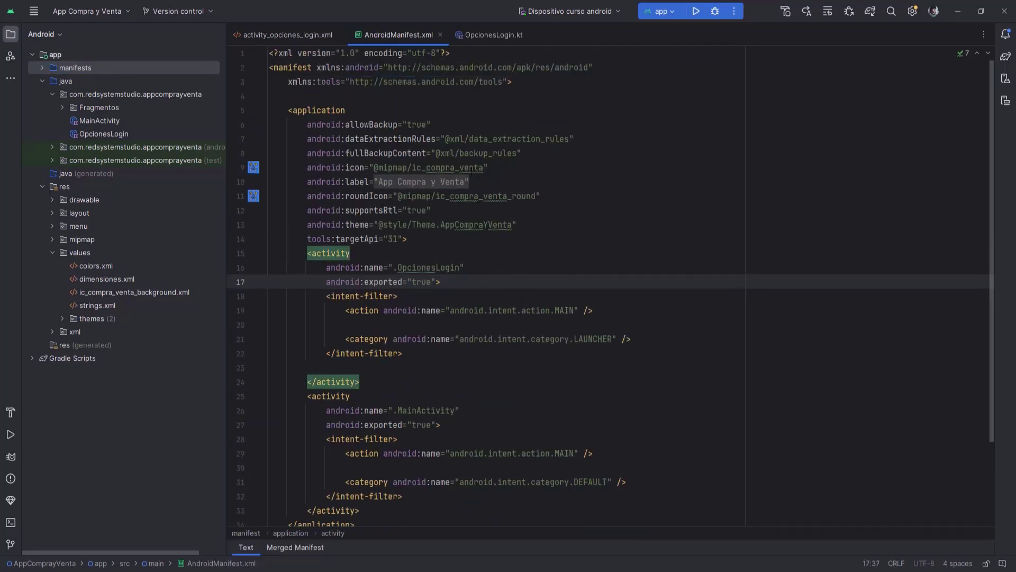
click(409, 96)
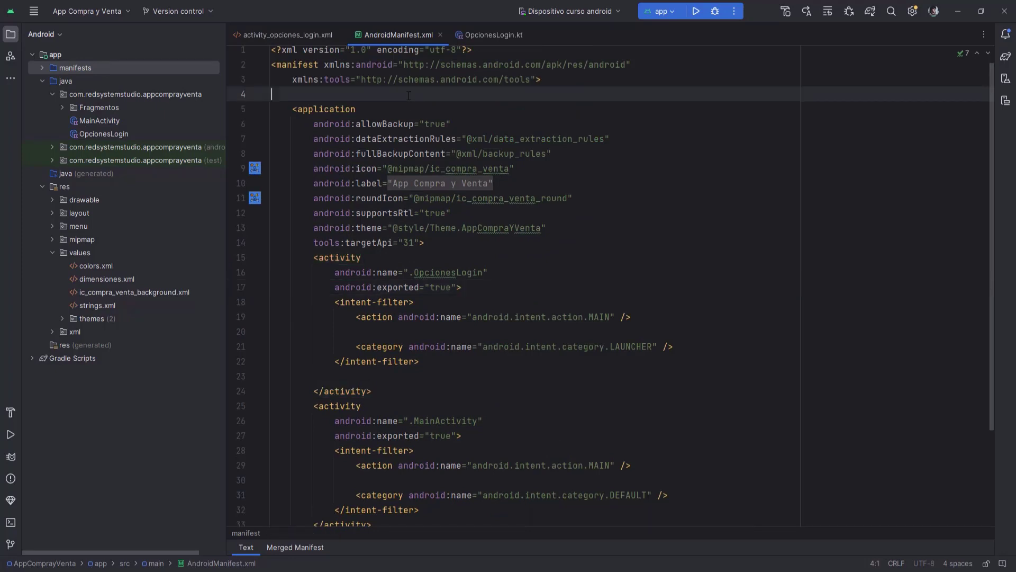
key(Return)
key(Return)
scroll(409, 96, up, 1)
text(<u)
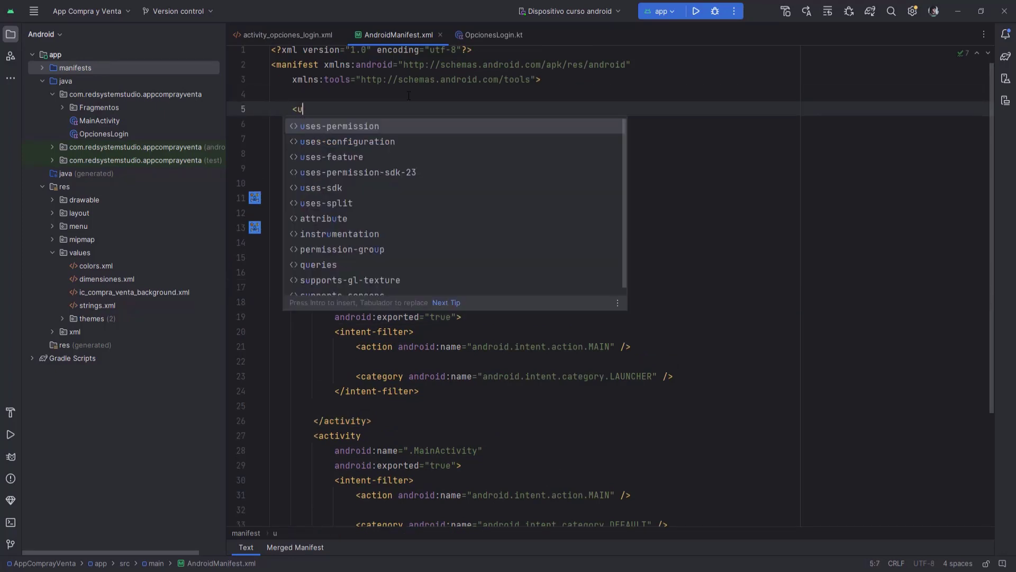
key(Return)
text(INTER)
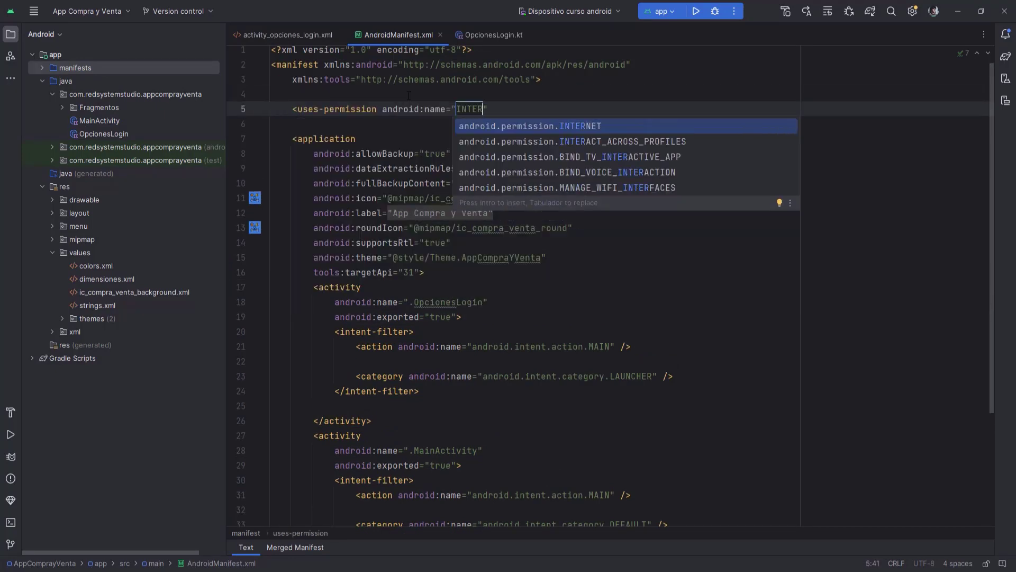
key(Return)
text(/>)
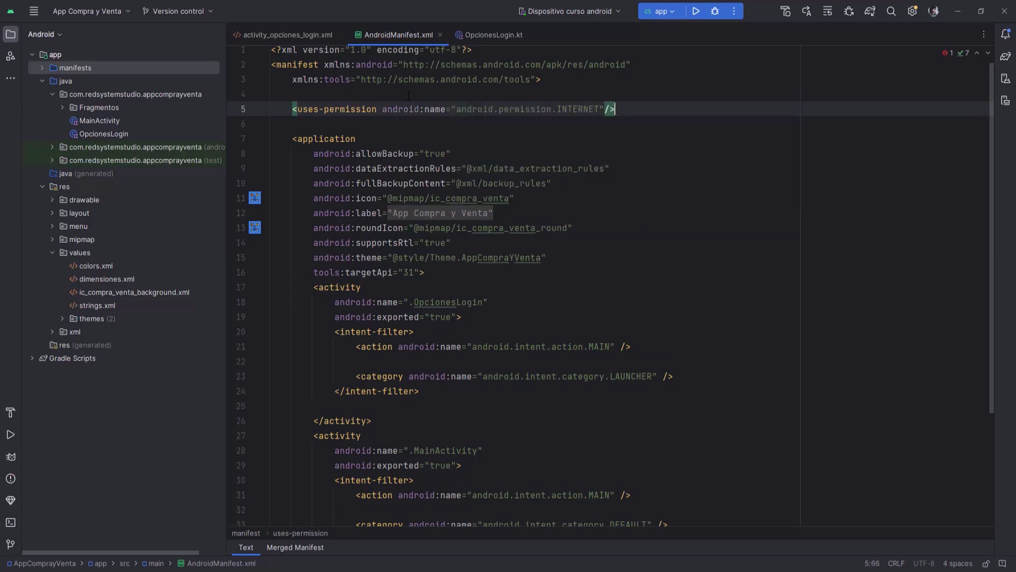